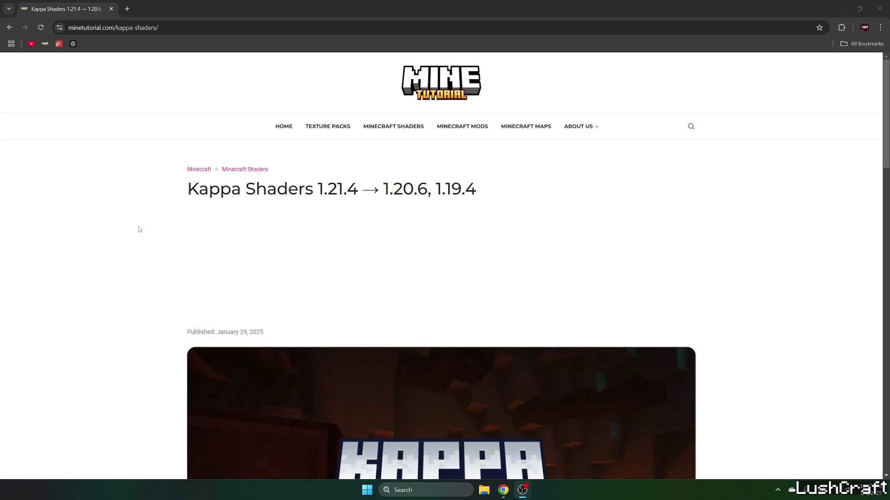
pyautogui.scroll(-3, 139, 230)
pyautogui.scroll(-3, 141, 221)
pyautogui.scroll(-3, 141, 216)
pyautogui.scroll(-3, 153, 216)
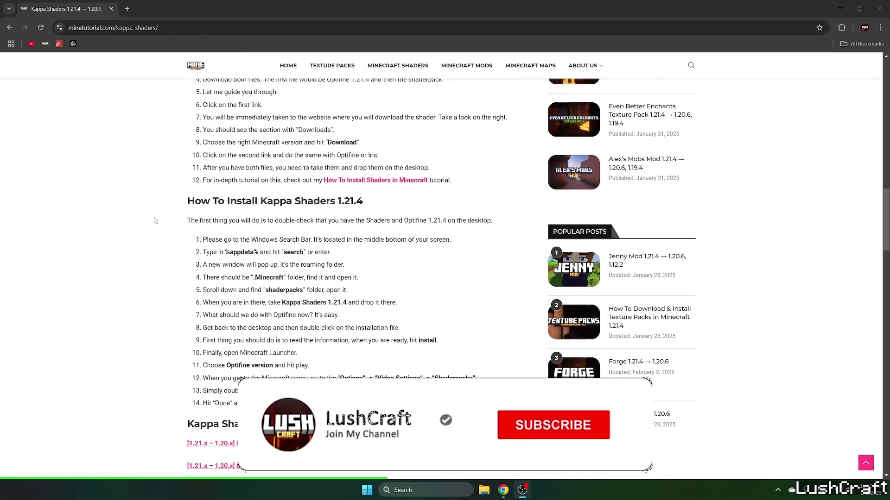
pyautogui.scroll(-3, 155, 220)
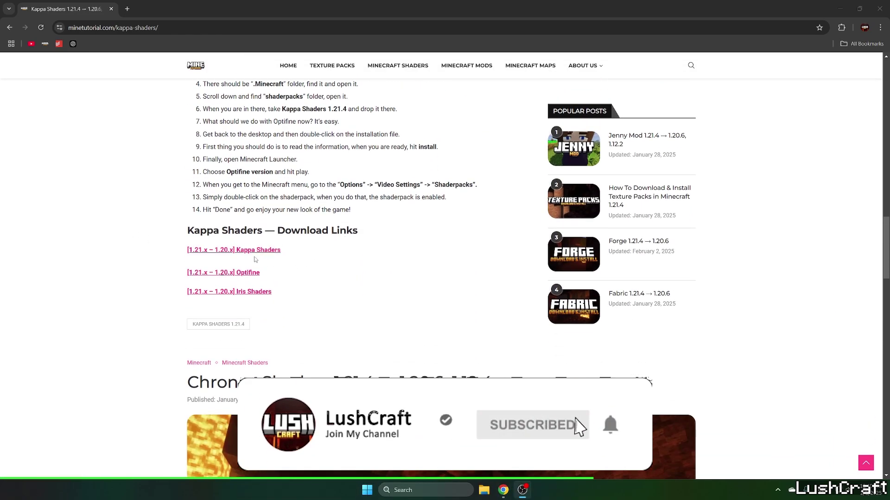
# Open the Kappa and Iris links in new tabs, then download Kappa v5.2 from Modrinth's Versions list
pyautogui.middleClick(252, 253)
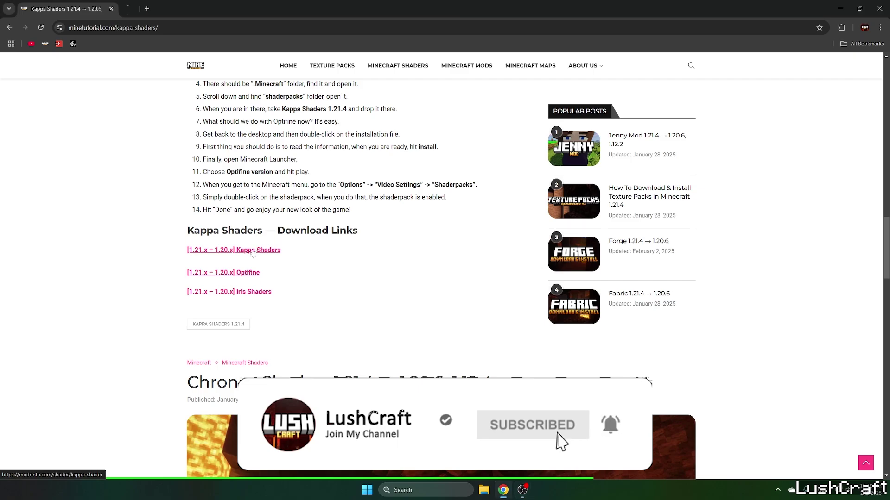
pyautogui.middleClick(246, 295)
pyautogui.click(113, 12)
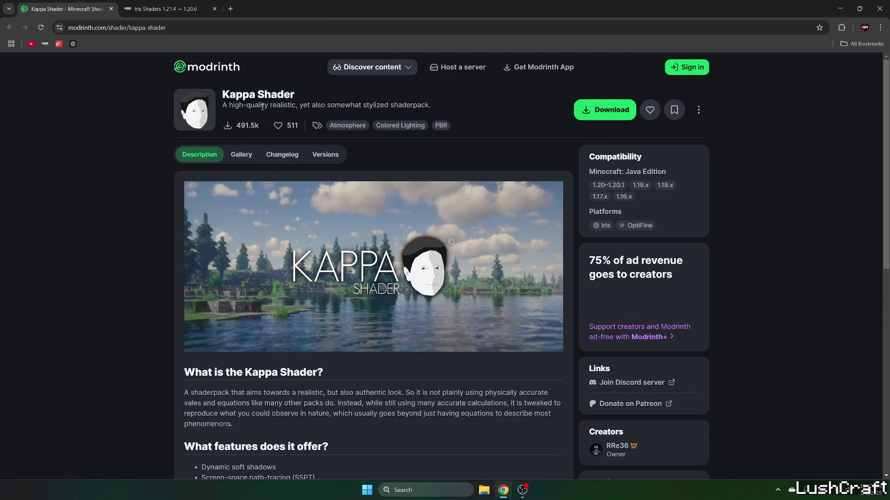
pyautogui.click(323, 156)
pyautogui.click(534, 234)
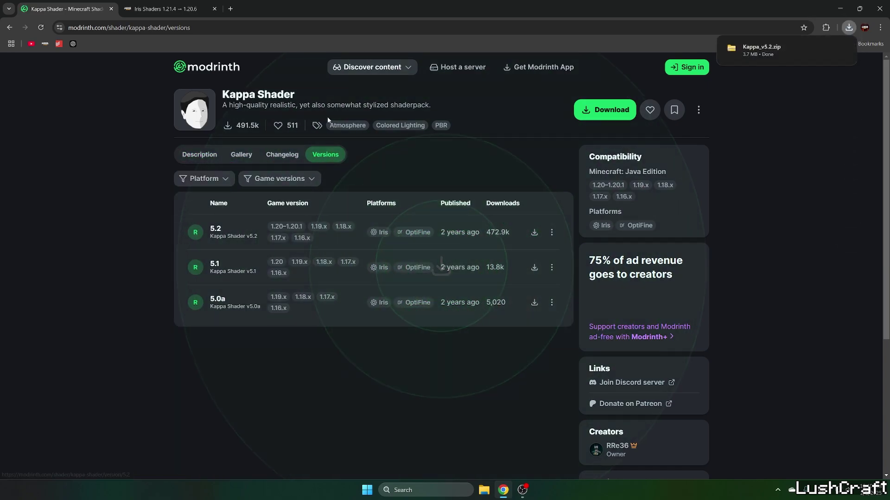
pyautogui.click(166, 8)
pyautogui.scroll(-5, 177, 216)
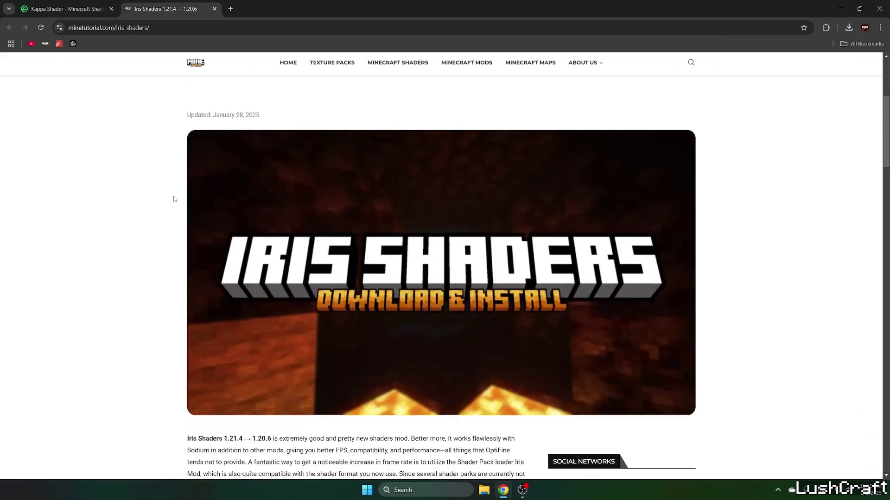
pyautogui.scroll(-4, 174, 209)
pyautogui.scroll(-5, 173, 202)
pyautogui.scroll(-3, 173, 202)
pyautogui.scroll(-3, 178, 204)
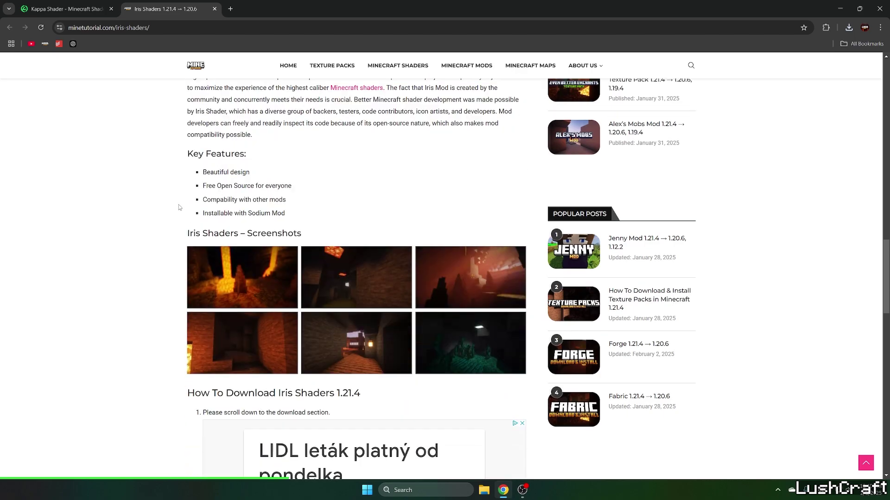
pyautogui.scroll(-3, 179, 205)
pyautogui.scroll(-2, 178, 217)
pyautogui.scroll(-4, 180, 216)
pyautogui.scroll(-2, 185, 219)
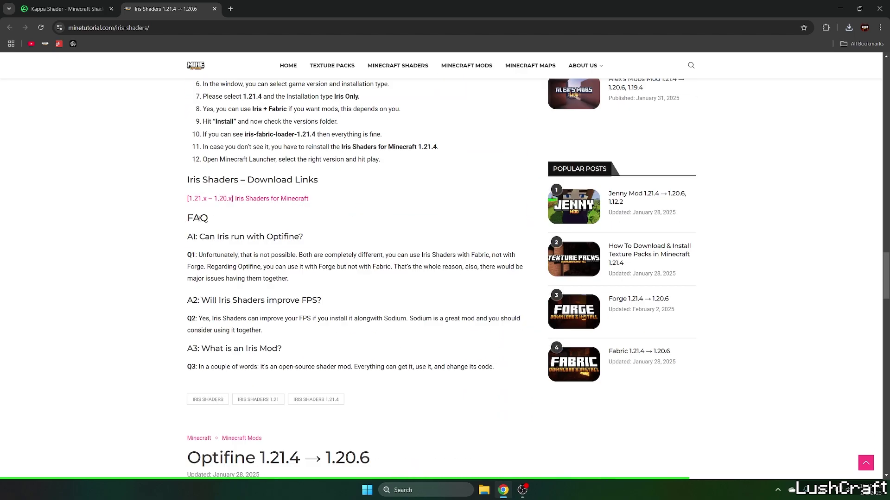
# Follow the article's link to irisshaders.dev and reach its Iris download page
pyautogui.click(244, 199)
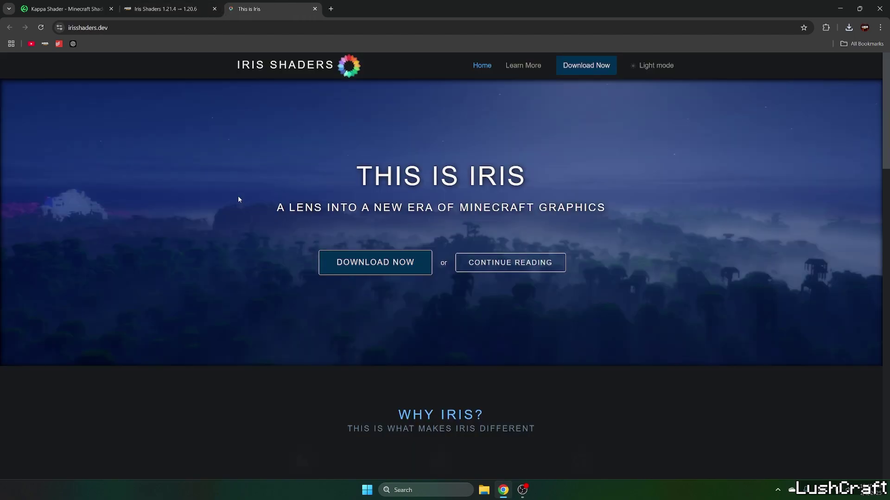
pyautogui.click(363, 268)
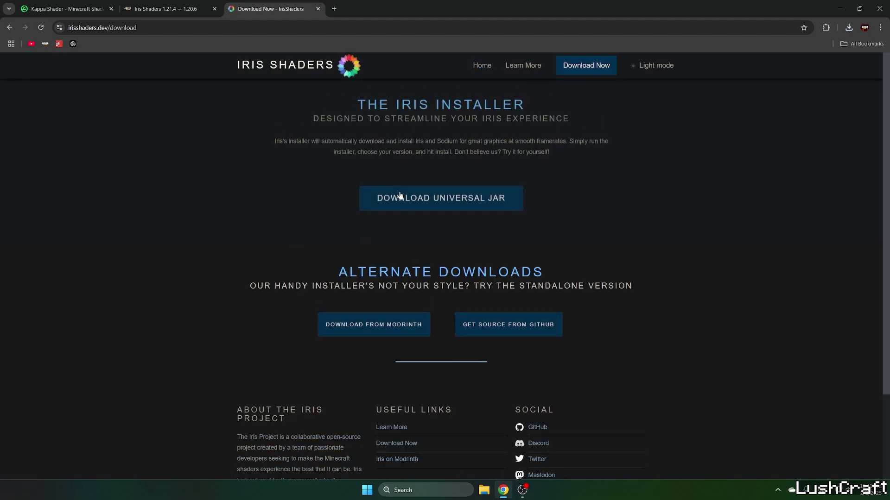
# Move Kappa_v5.2.zip from Chrome's downloads list onto the desktop beside the Iris installer
pyautogui.moveTo(607, 19); pyautogui.dragTo(483, 247)
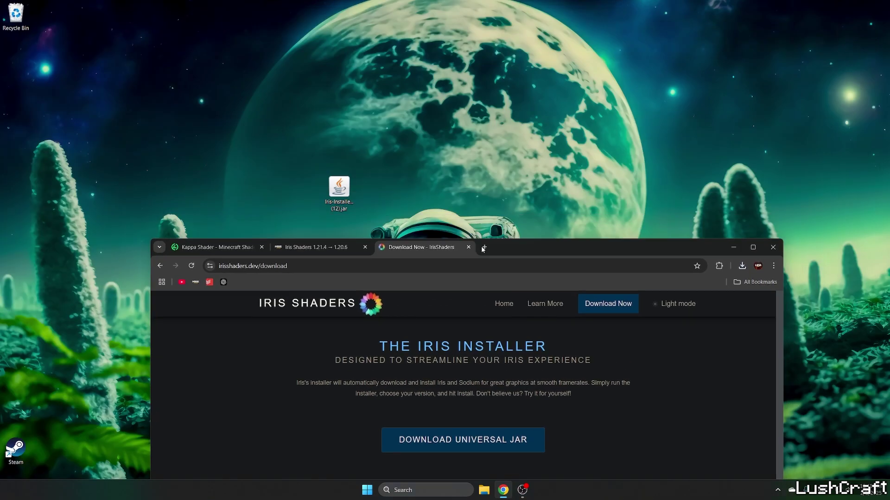
pyautogui.click(742, 266)
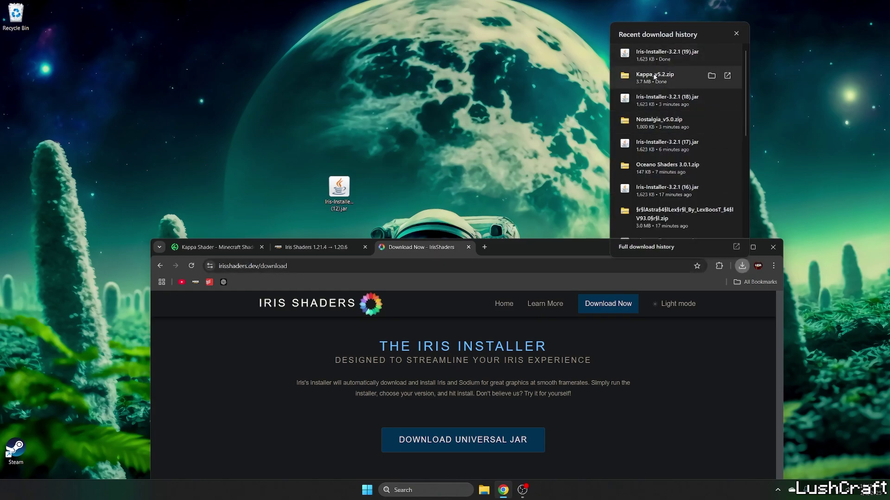
pyautogui.moveTo(19, 59); pyautogui.dragTo(374, 189)
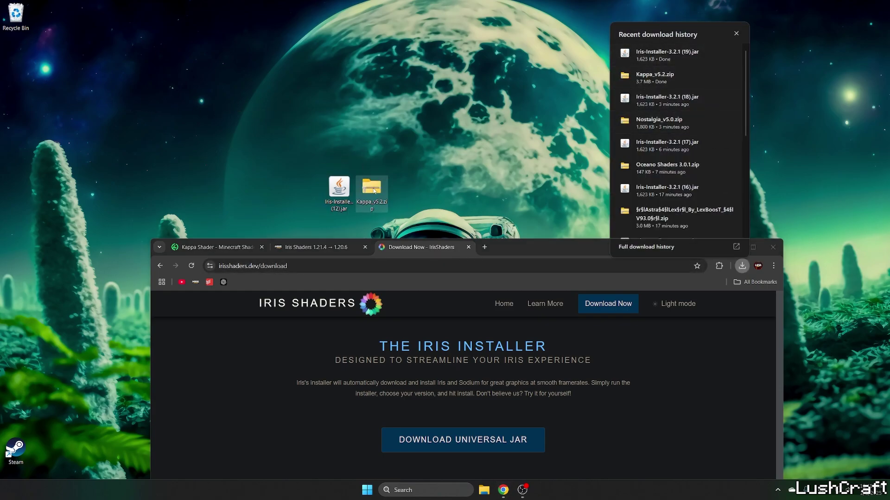
# Minimize Chrome, tidy the desktop icons, and start a Windows search for %appdata%
pyautogui.doubleClick(562, 248)
pyautogui.click(825, 8)
pyautogui.moveTo(285, 164); pyautogui.dragTo(381, 248)
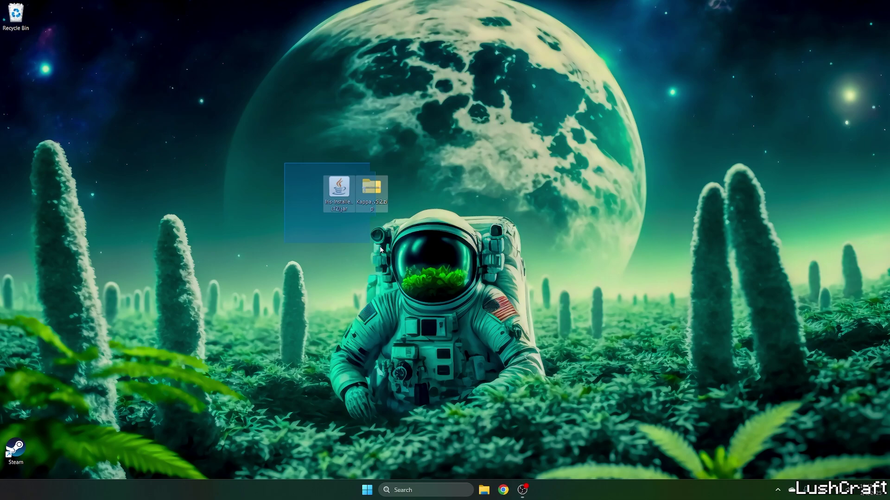
pyautogui.click(425, 242)
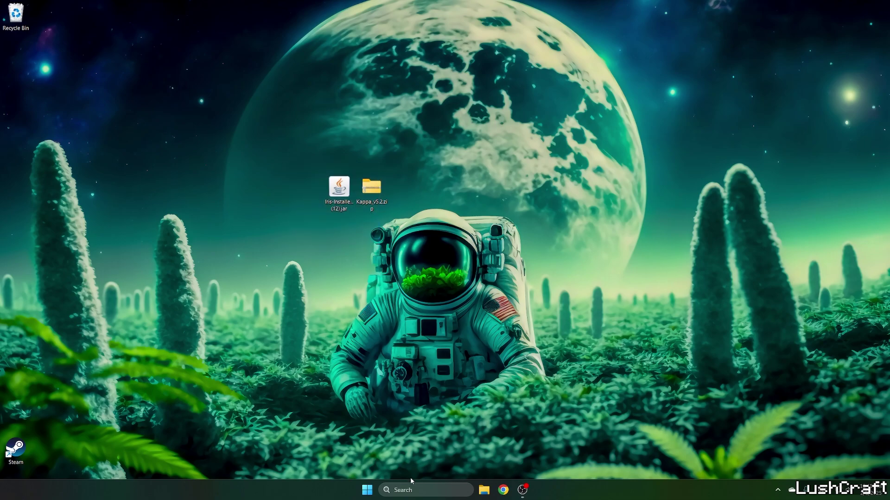
pyautogui.click(412, 490)
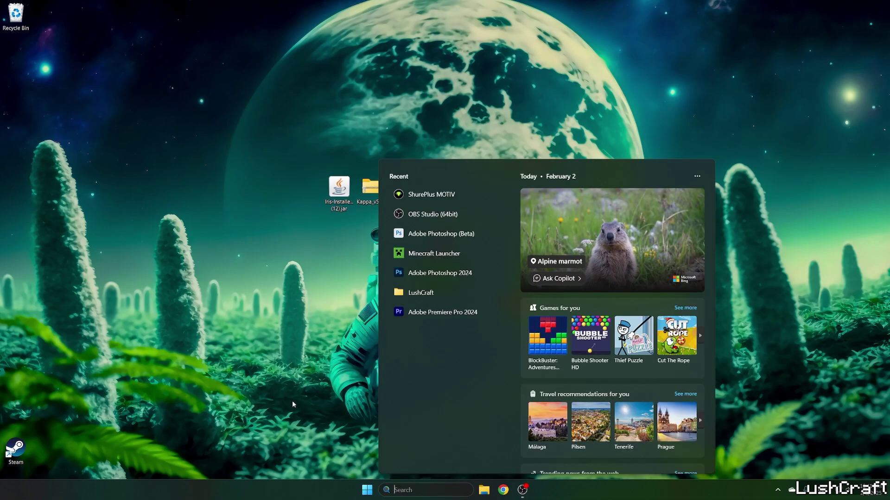
pyautogui.write('%appdata')
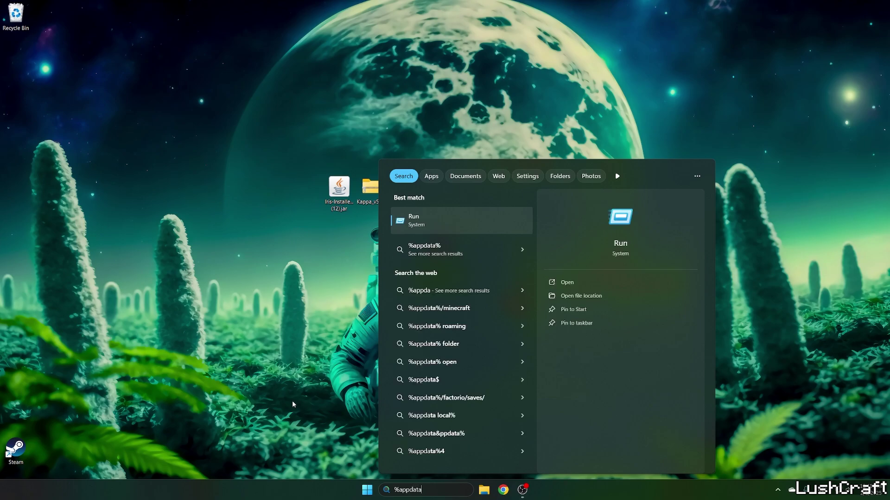
pyautogui.write('%')
# Open the .minecraft shaderpacks folder inside AppData Roaming
pyautogui.press('Return')
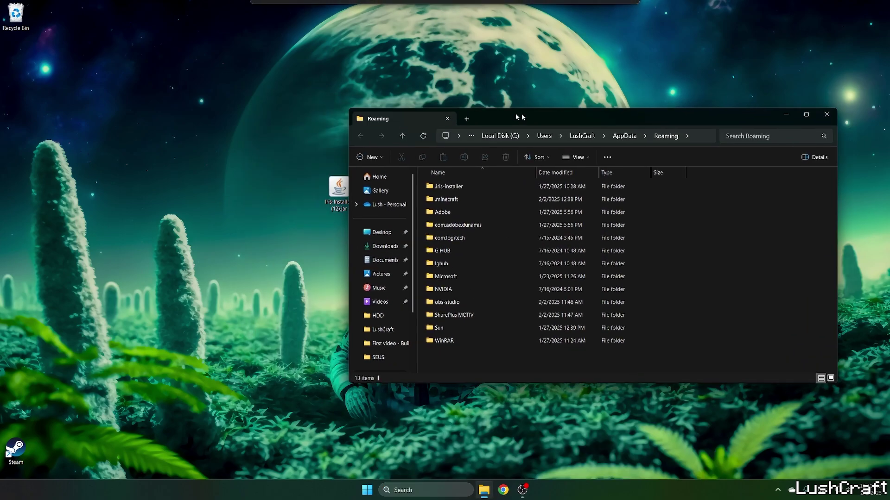
pyautogui.moveTo(518, 116); pyautogui.dragTo(563, 130)
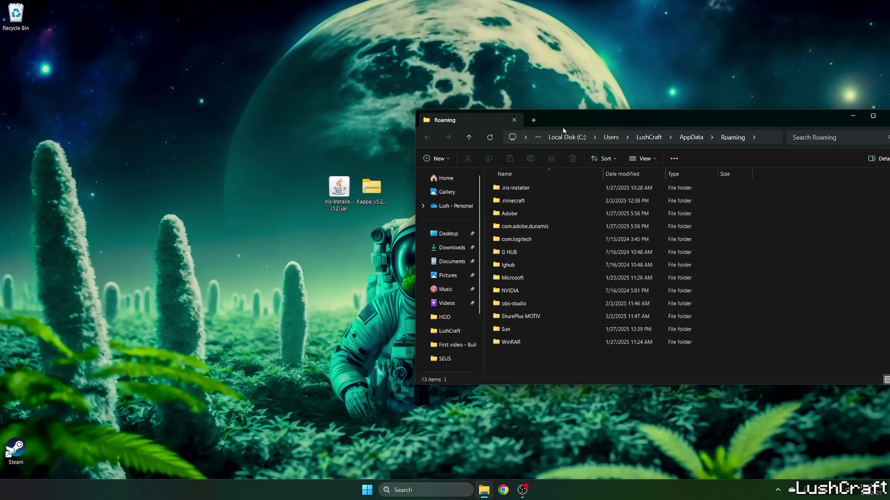
pyautogui.doubleClick(515, 201)
pyautogui.scroll(-5, 525, 212)
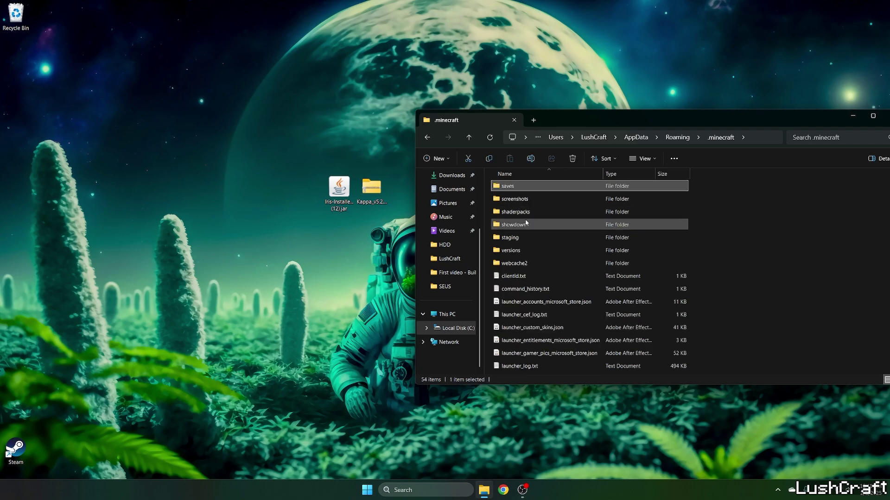
pyautogui.doubleClick(527, 215)
# Drop the Kappa_v5.2 pack into shaderpacks, then open the .minecraft versions folder
pyautogui.moveTo(371, 190); pyautogui.dragTo(567, 326)
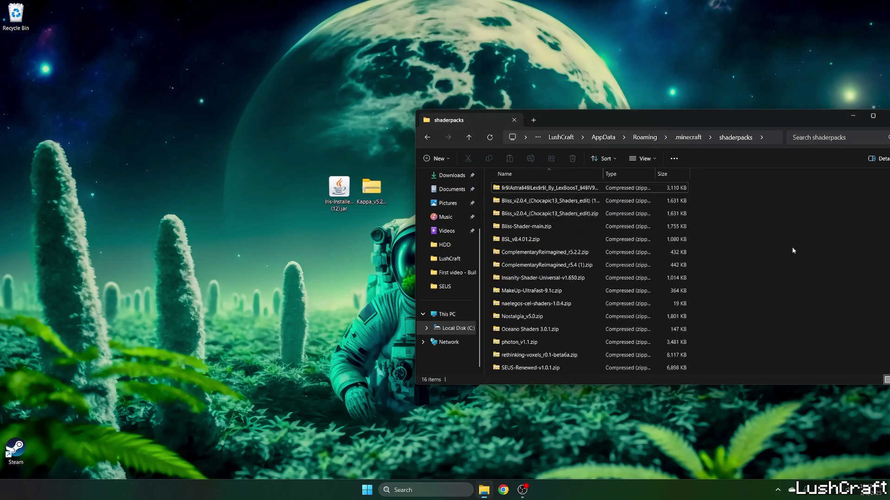
pyautogui.click(426, 137)
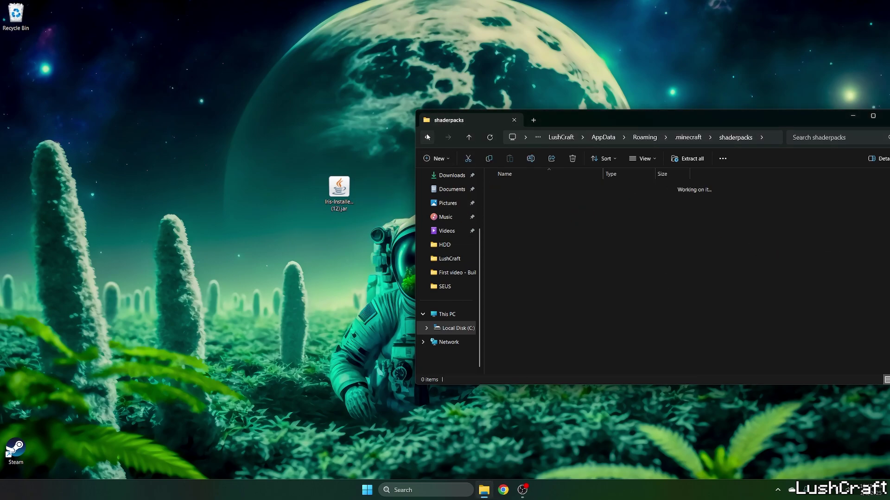
pyautogui.doubleClick(515, 186)
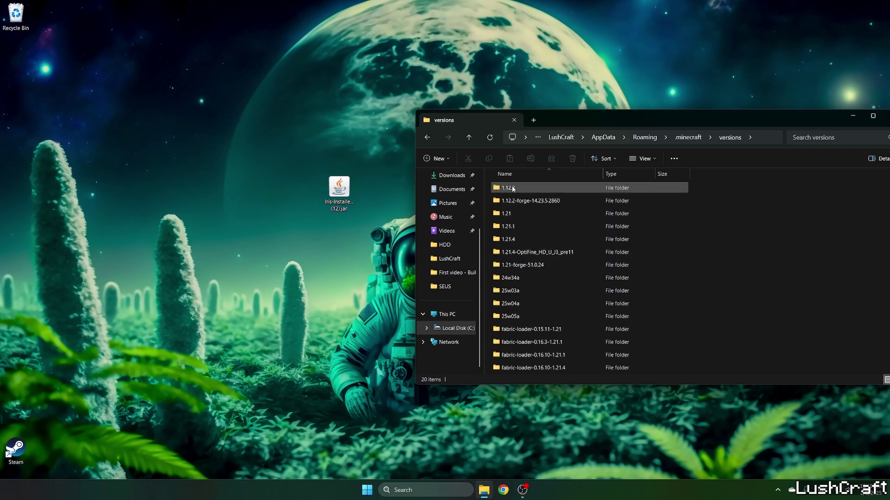
# Install Iris for Minecraft 1.21.4 with the Iris installer, then close it
pyautogui.click(339, 194)
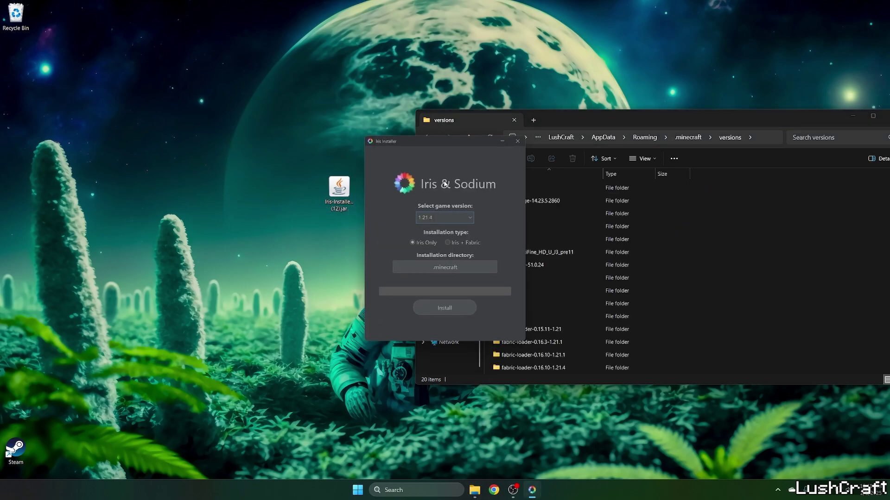
pyautogui.click(430, 217)
pyautogui.click(431, 228)
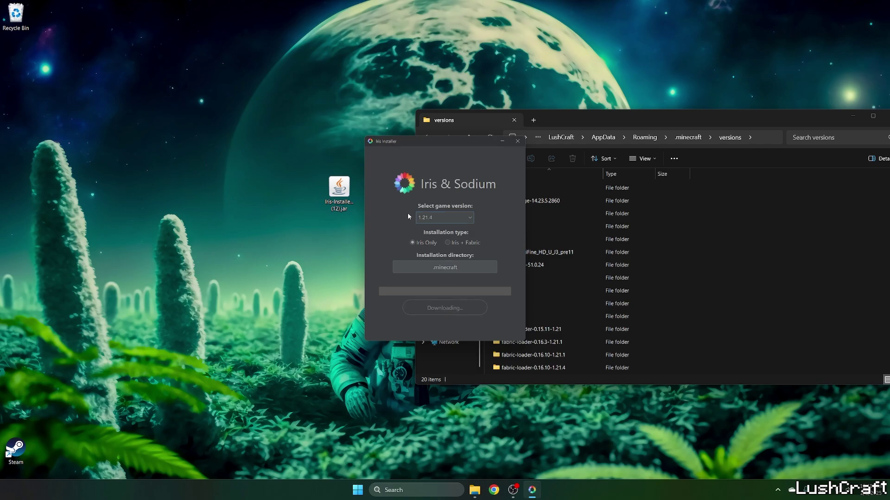
pyautogui.click(522, 144)
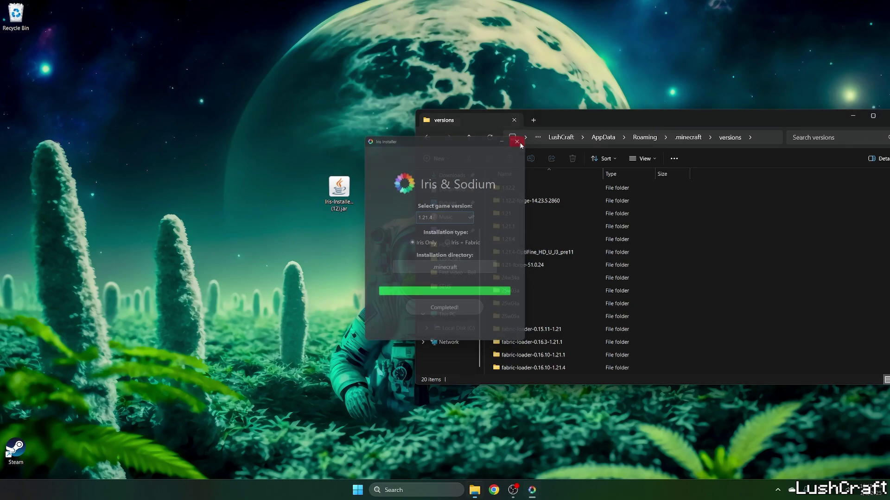
pyautogui.moveTo(590, 120); pyautogui.dragTo(453, 96)
pyautogui.scroll(-3, 418, 278)
# Check that the new iris-fabric-loader-0.16.10-1.21.4 version folder exists, then close File Explorer
pyautogui.click(370, 319)
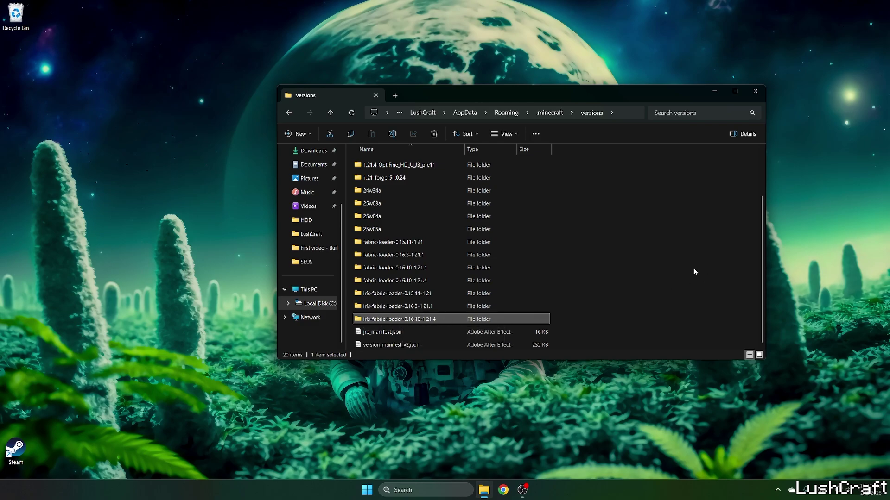
pyautogui.click(754, 92)
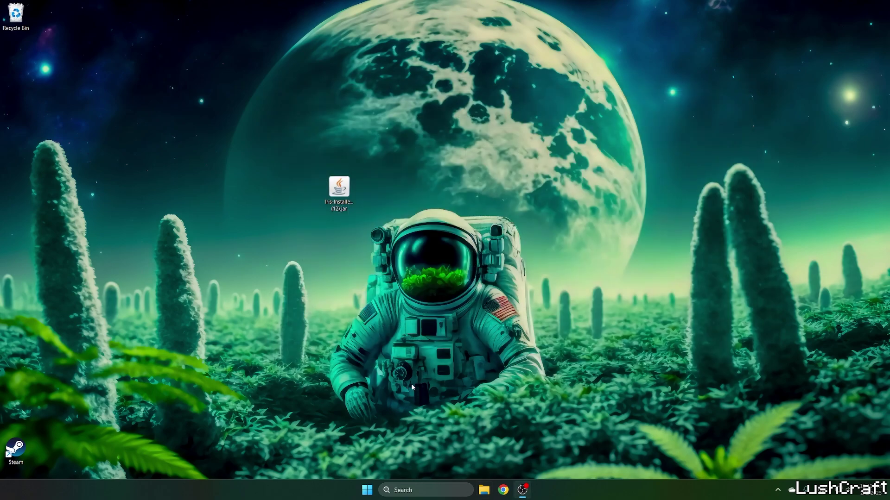
pyautogui.click(366, 490)
# Launch Minecraft 1.21.4 with the Iris & Sodium profile and load the LushCraft world
pyautogui.click(555, 237)
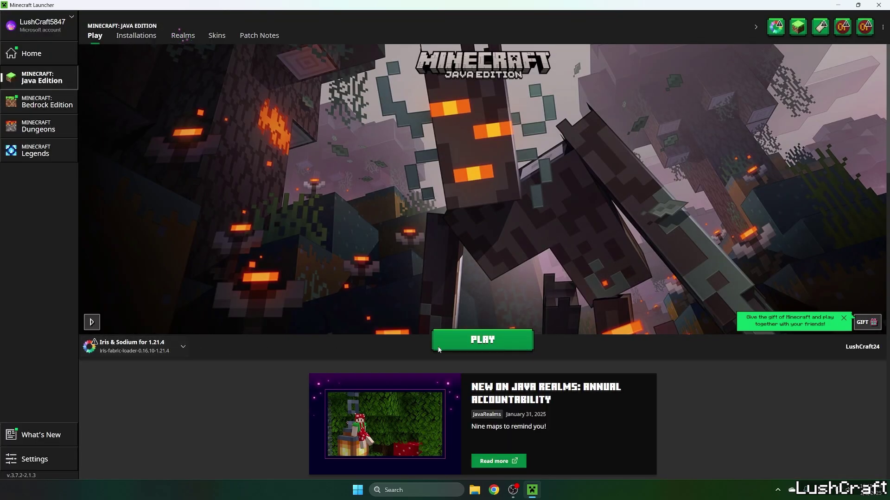
pyautogui.click(439, 348)
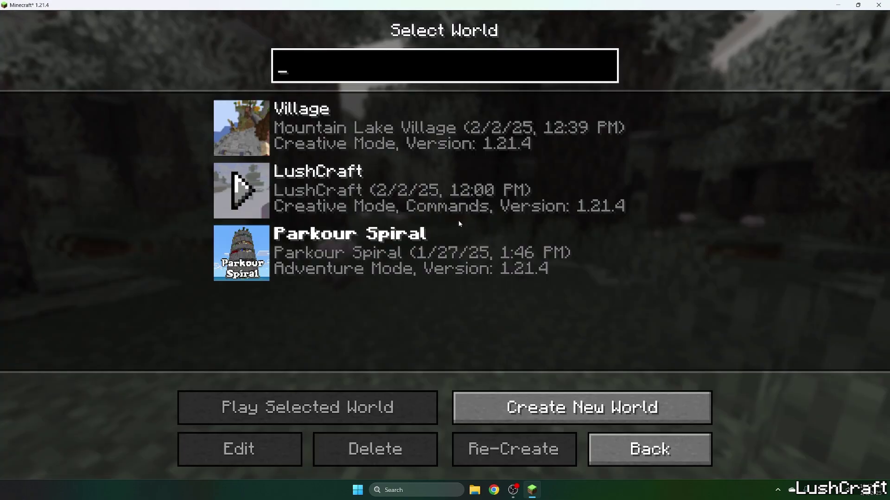
pyautogui.click(234, 186)
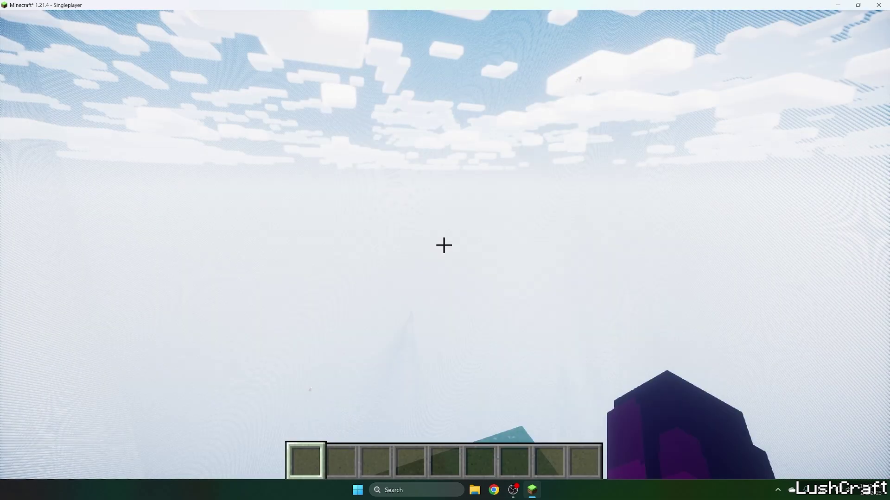
# Choose Kappa_v5.2.zip under Video Settings > Shader Packs, then return to the world
pyautogui.press('Escape')
pyautogui.click(403, 284)
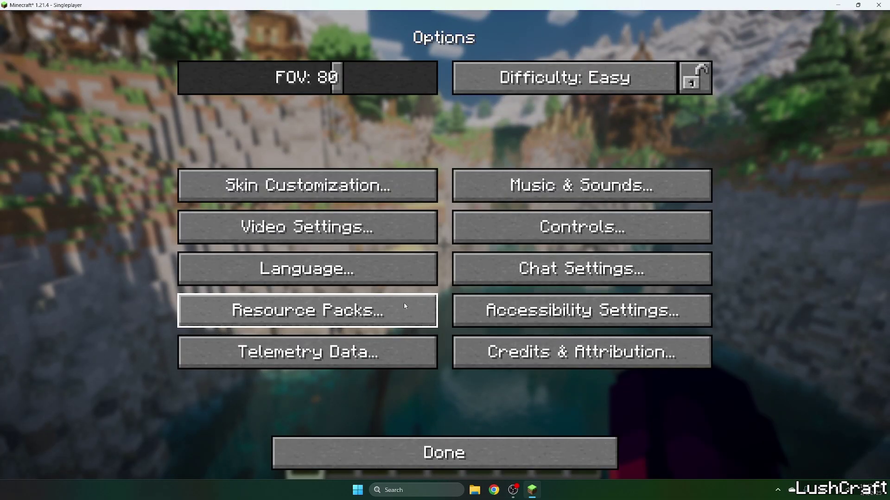
pyautogui.click(306, 226)
pyautogui.click(527, 36)
pyautogui.click(425, 166)
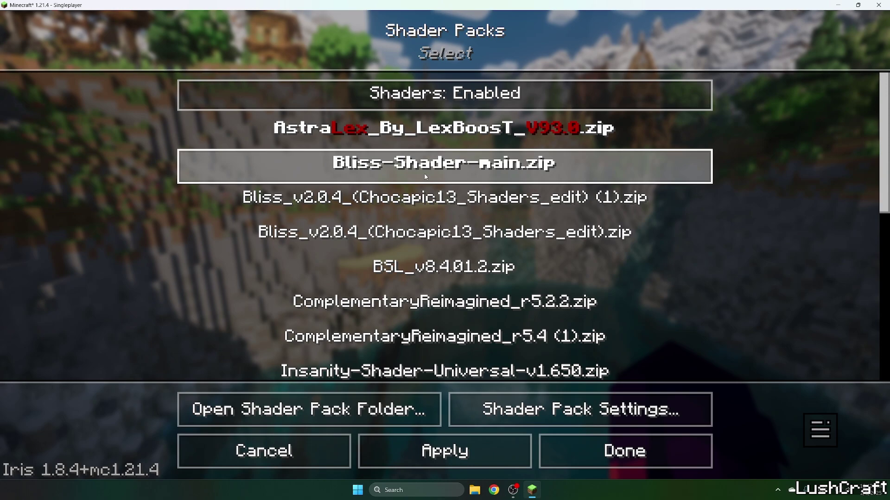
pyautogui.scroll(-3, 422, 183)
pyautogui.scroll(-3, 422, 187)
pyautogui.scroll(-2, 424, 230)
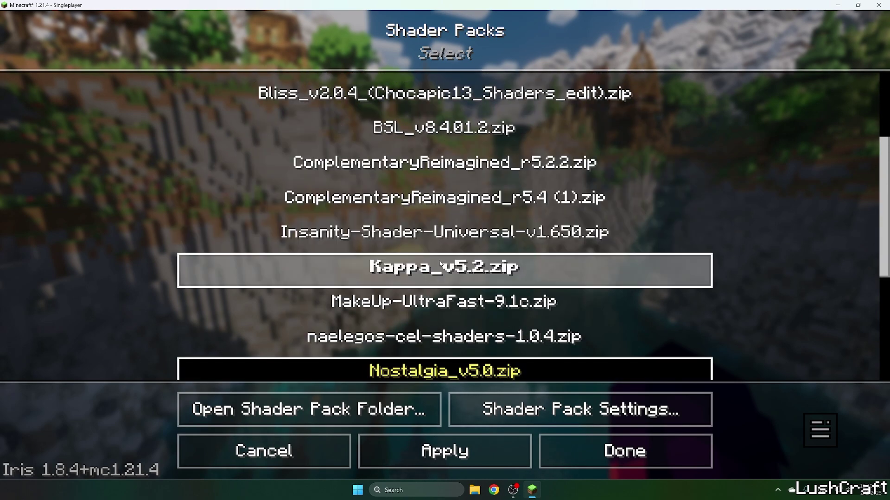
pyautogui.click(424, 267)
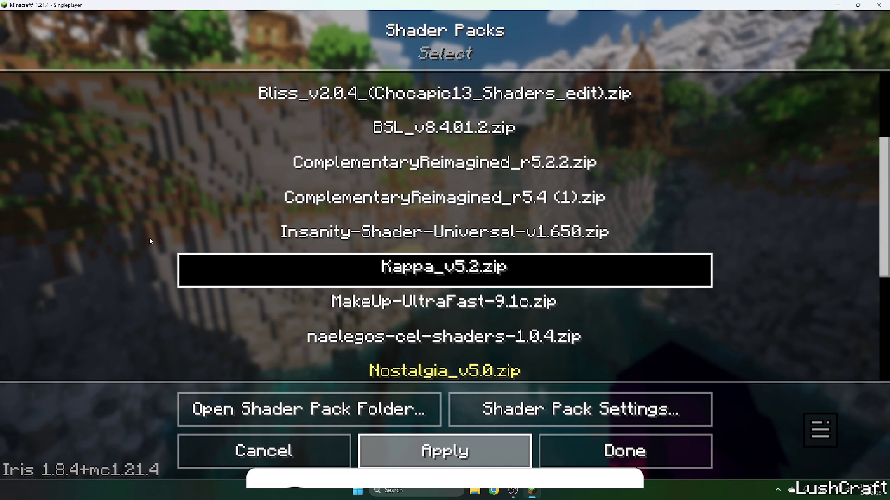
pyautogui.press('Escape')
pyautogui.press('Escape')
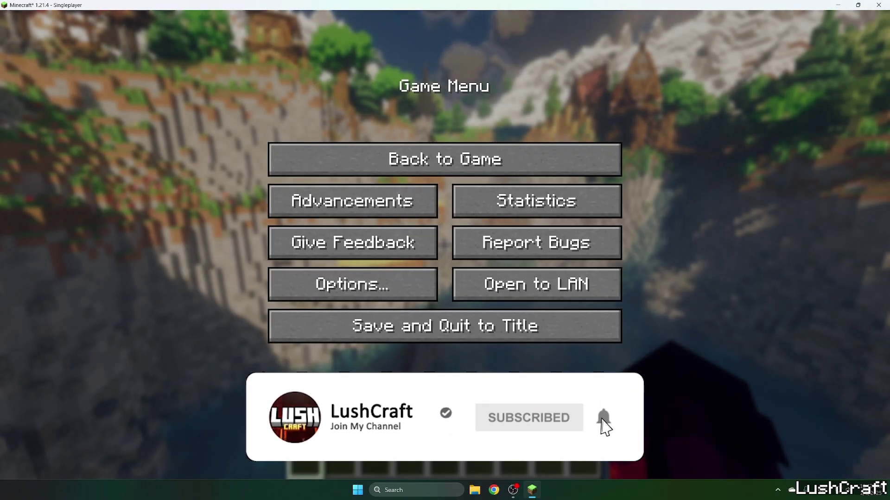
pyautogui.press('Escape')
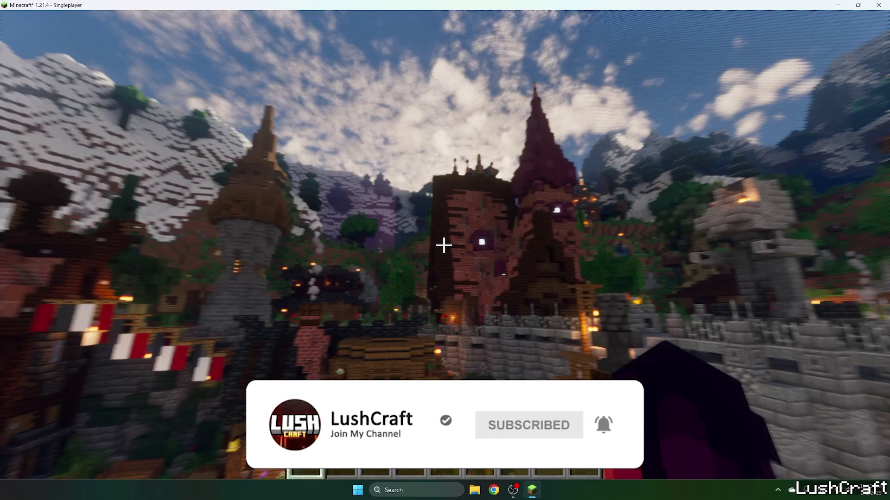